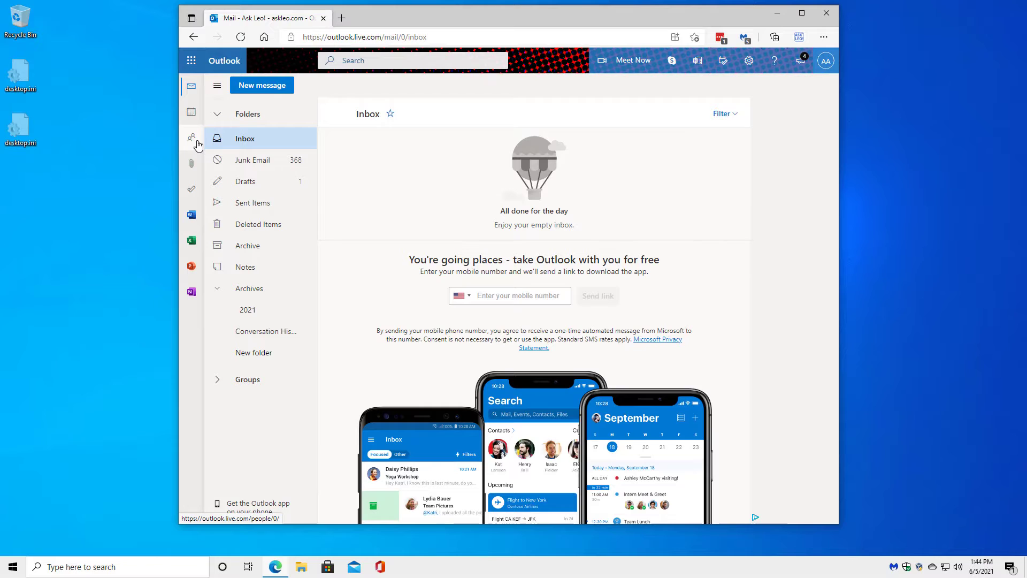
# - Open the People contacts, start a new contact, then close the form without saving
pyautogui.click(193, 141)
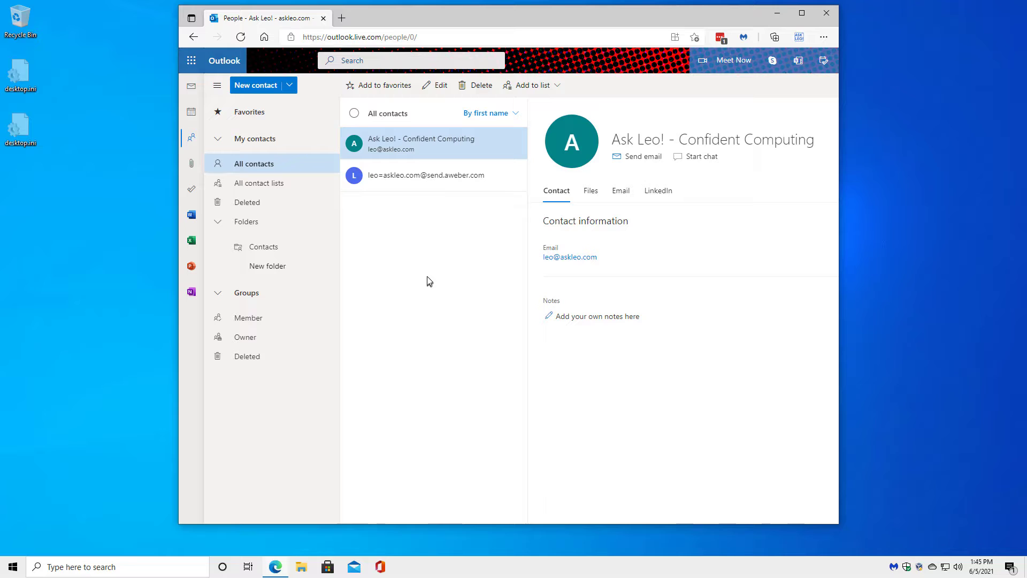
pyautogui.click(192, 86)
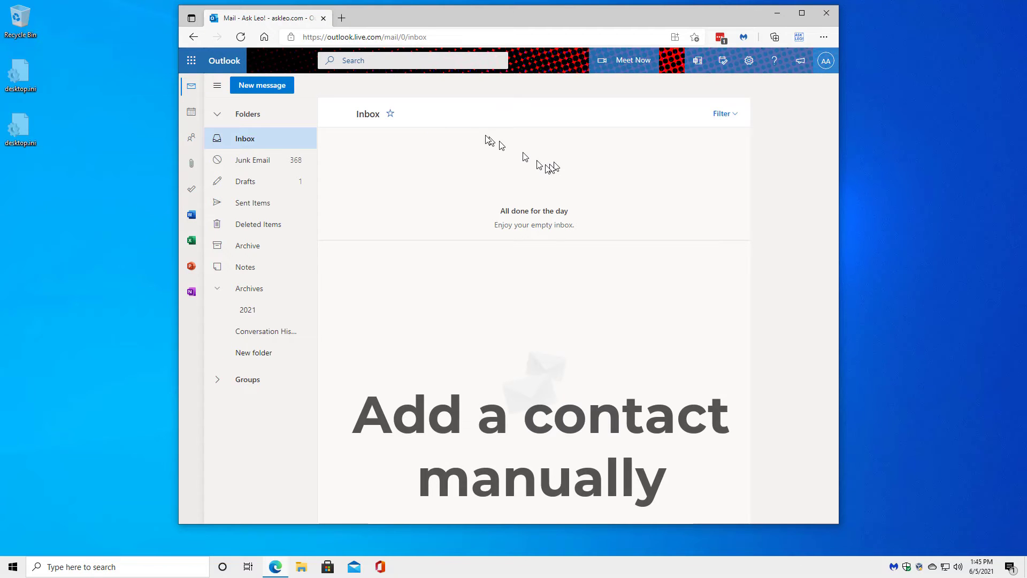
pyautogui.click(191, 138)
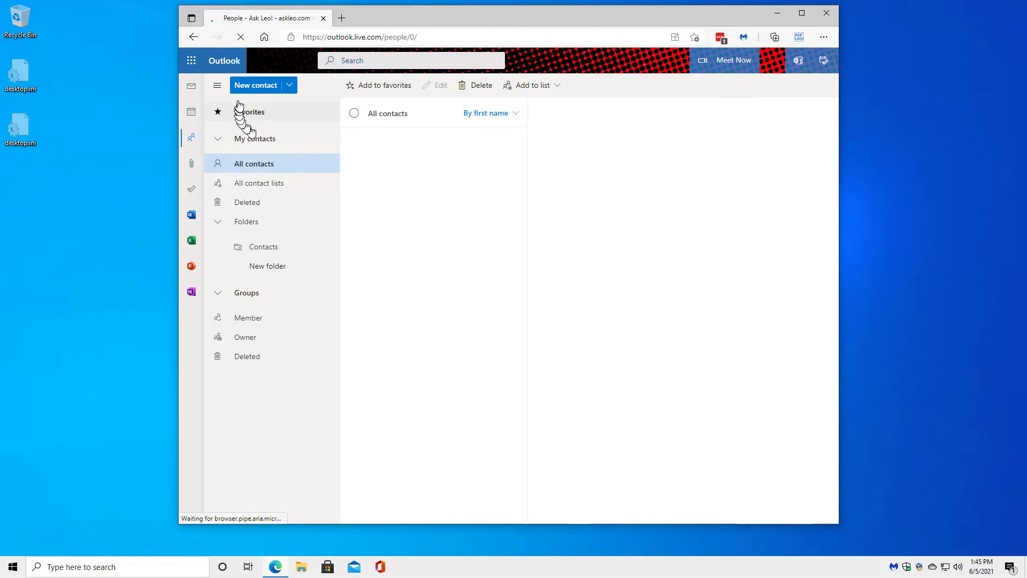
pyautogui.click(255, 85)
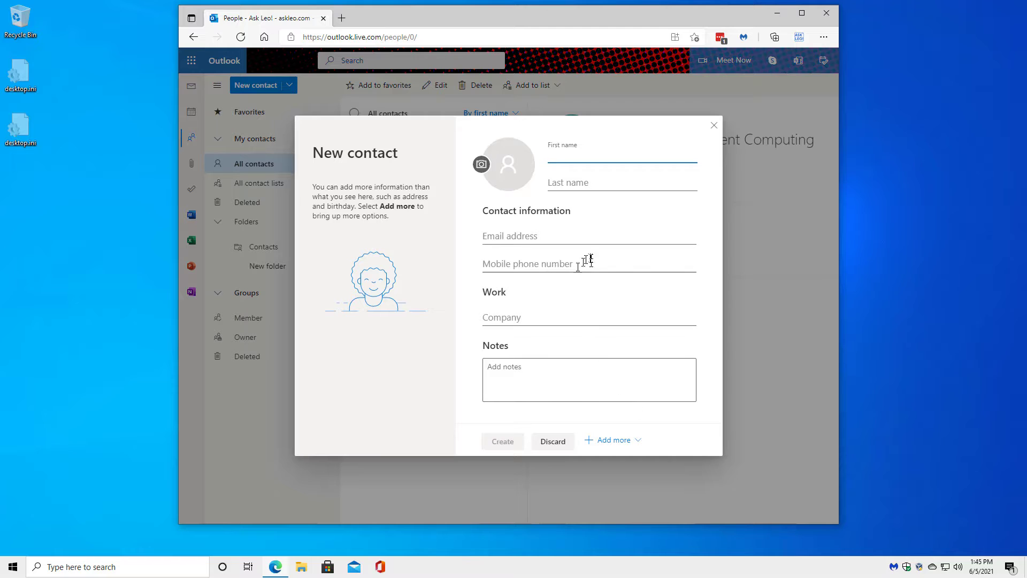
pyautogui.click(715, 129)
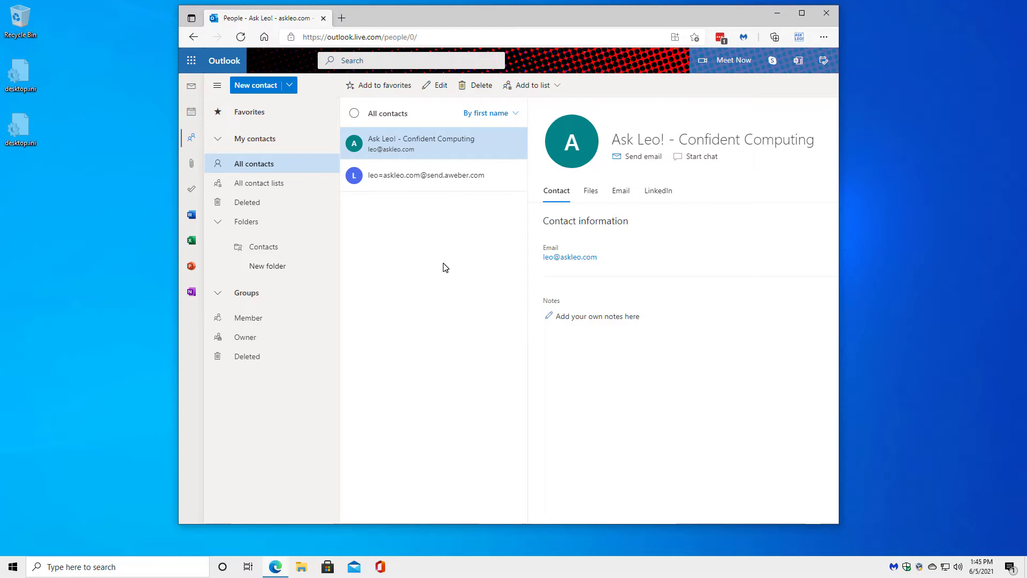
# - Return to the Mail inbox and start a blank new message
pyautogui.click(193, 89)
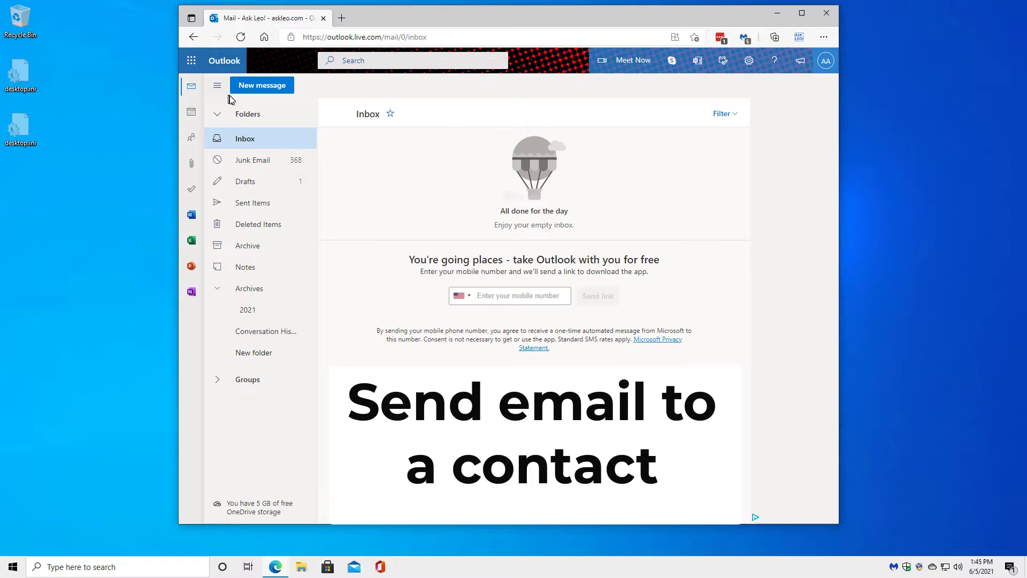
pyautogui.click(259, 87)
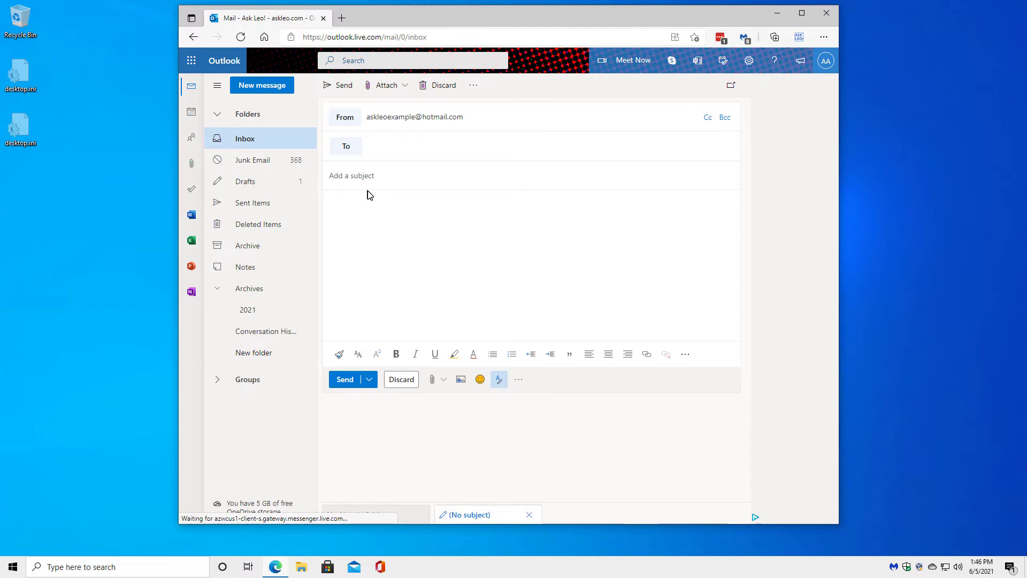
# - Pick Ask Leo! - Confident Computing in the To contact picker and save it as recipient
pyautogui.click(350, 150)
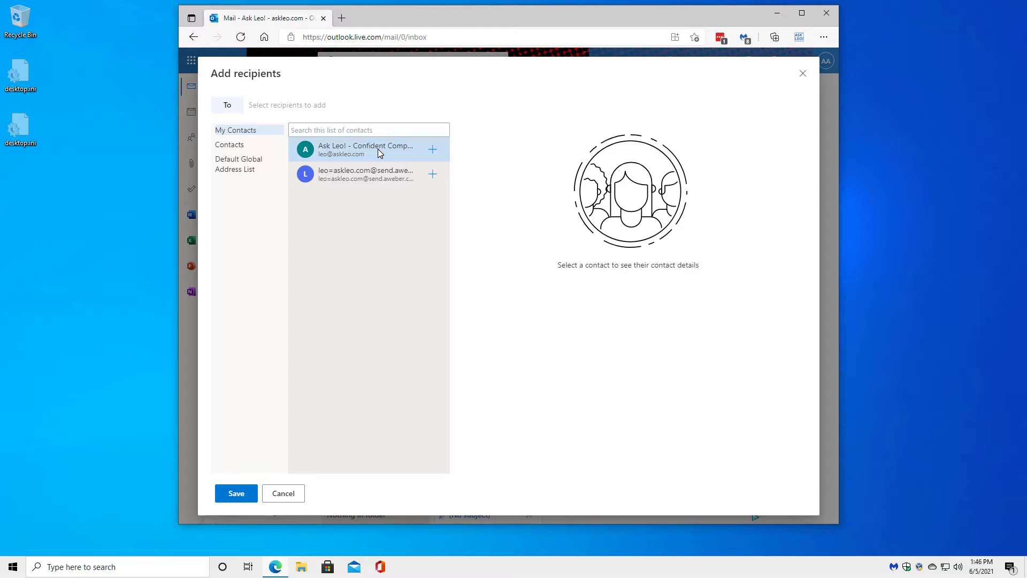
pyautogui.click(434, 153)
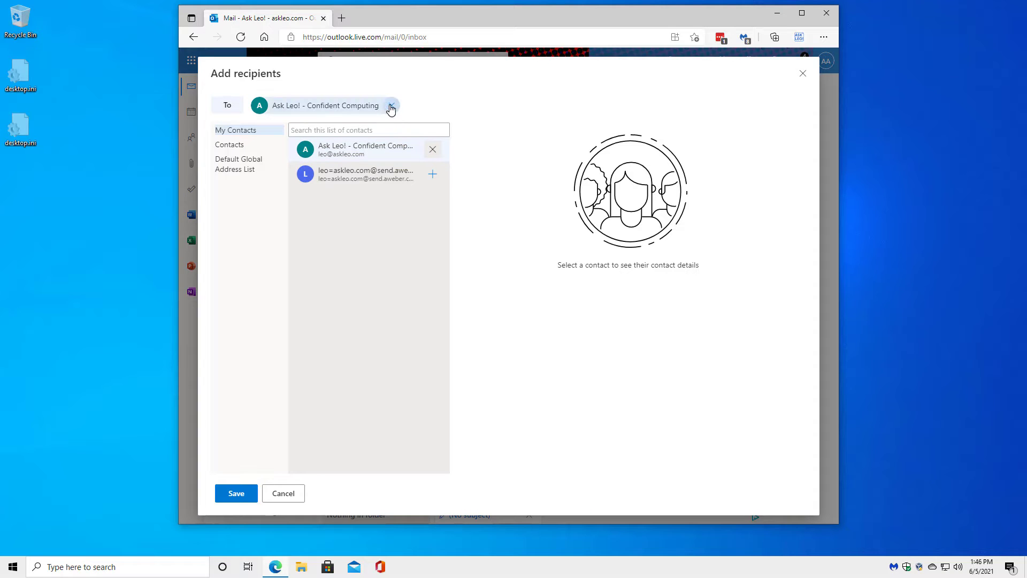
pyautogui.click(433, 153)
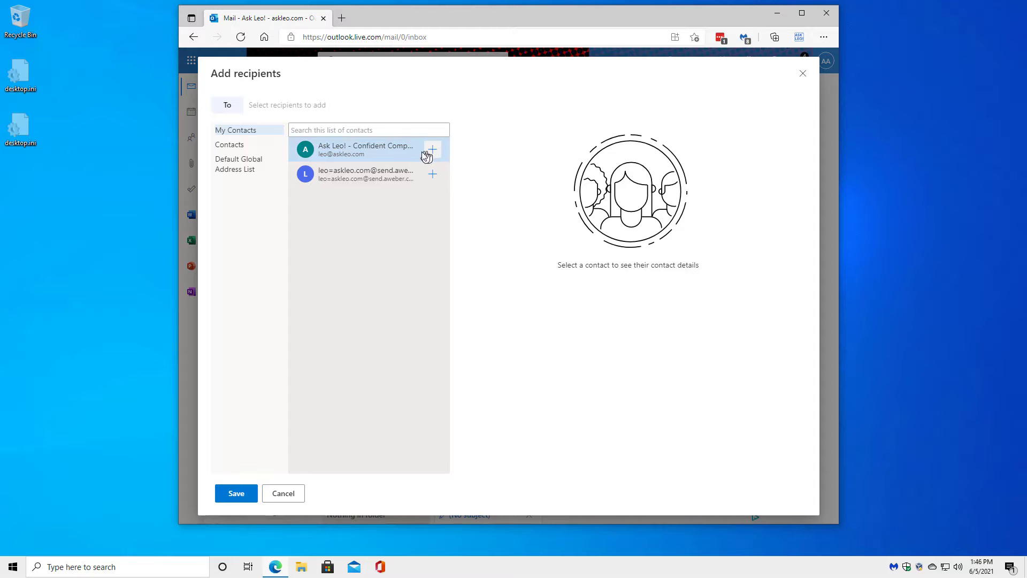
pyautogui.click(397, 146)
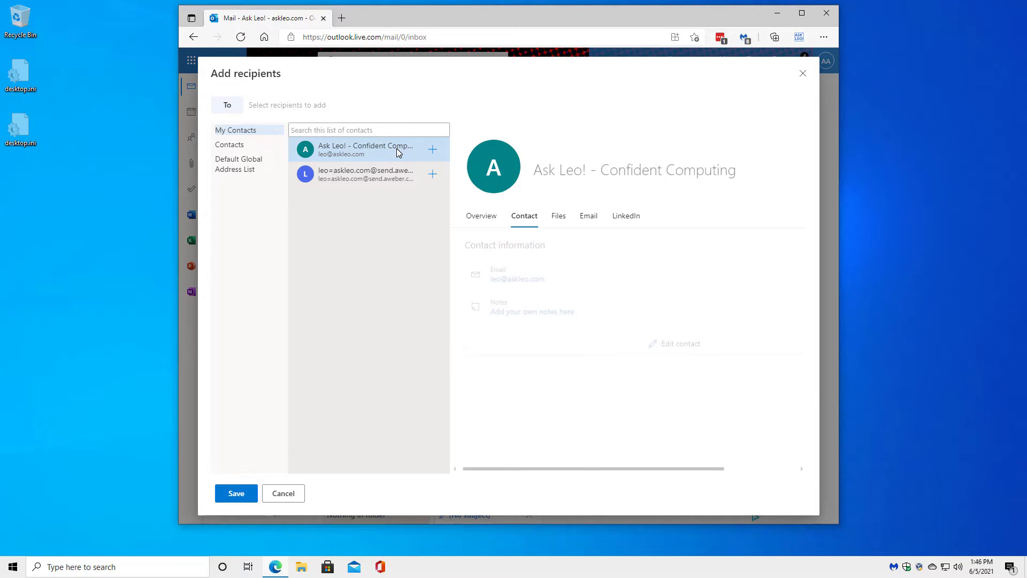
pyautogui.click(434, 151)
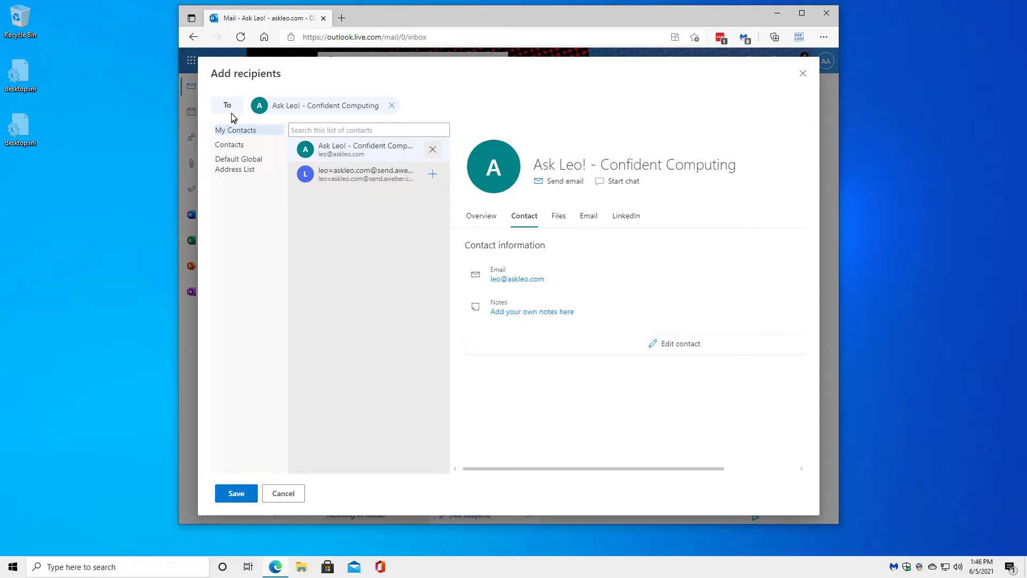
pyautogui.click(237, 492)
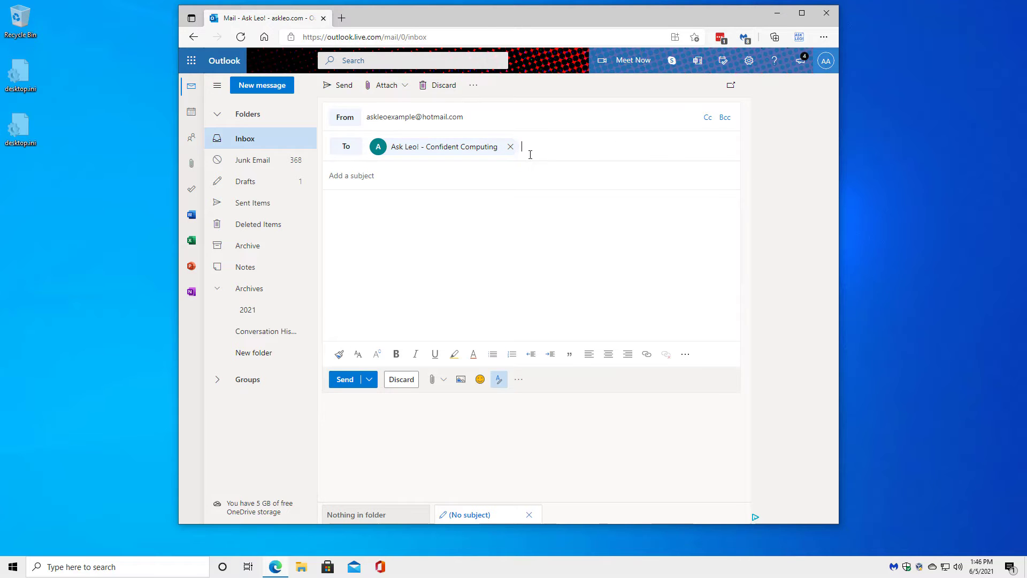
# - Remove the Ask Leo! recipient chip from the To field
pyautogui.click(510, 147)
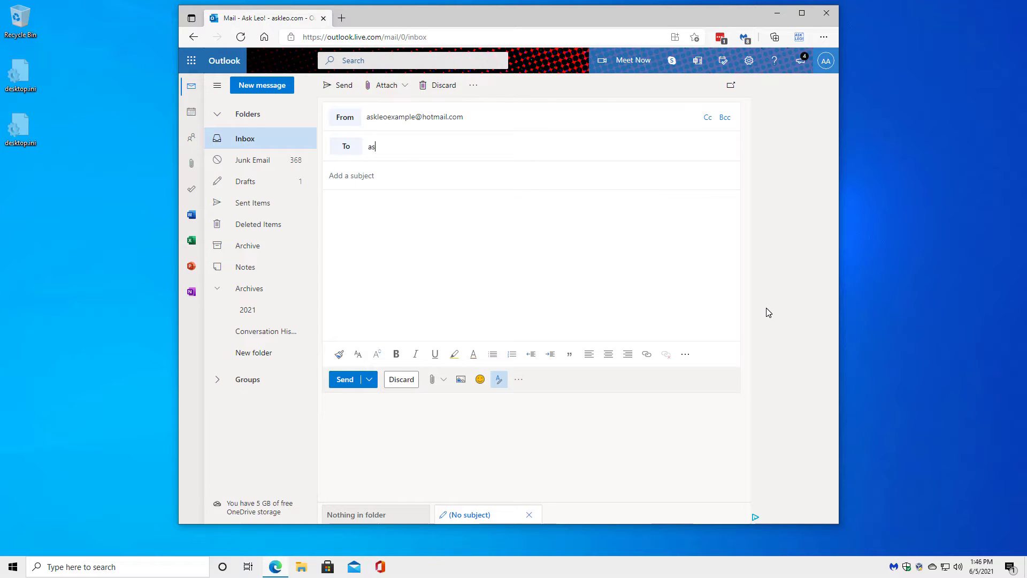
pyautogui.write('k')
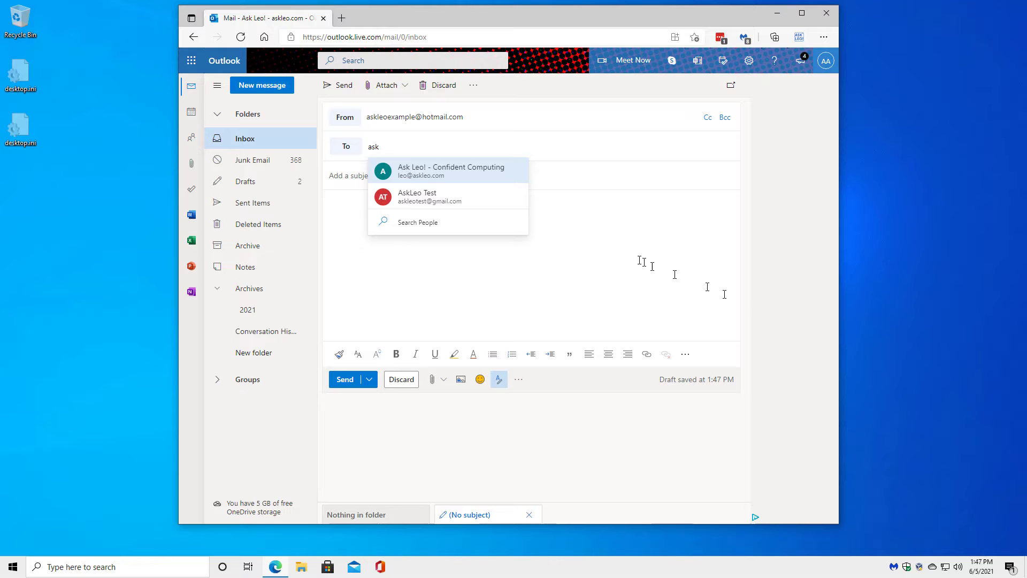
pyautogui.moveTo(448, 197)
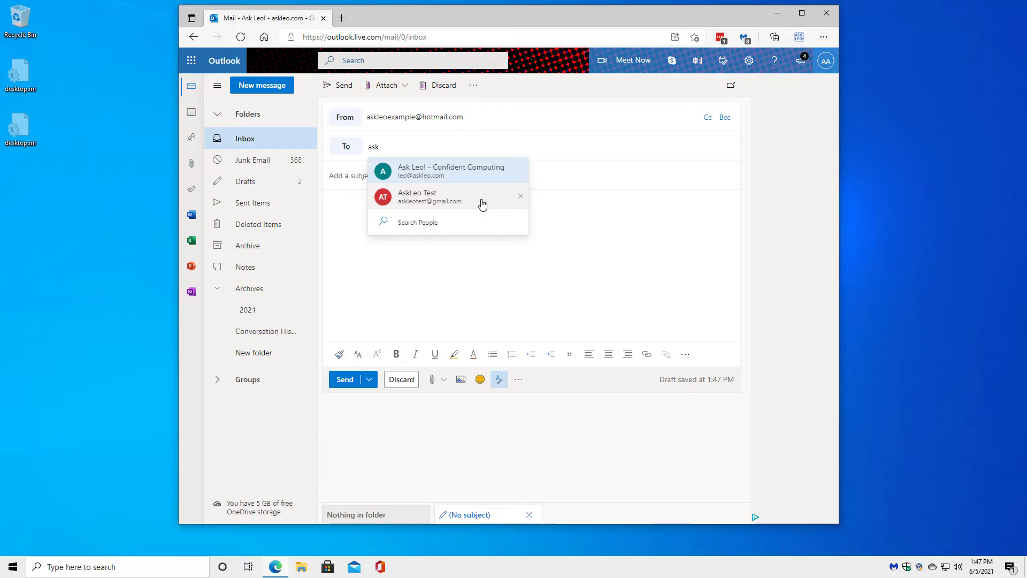
# - Delete the stale AskLeo Test suggestion and begin a new message
pyautogui.click(522, 200)
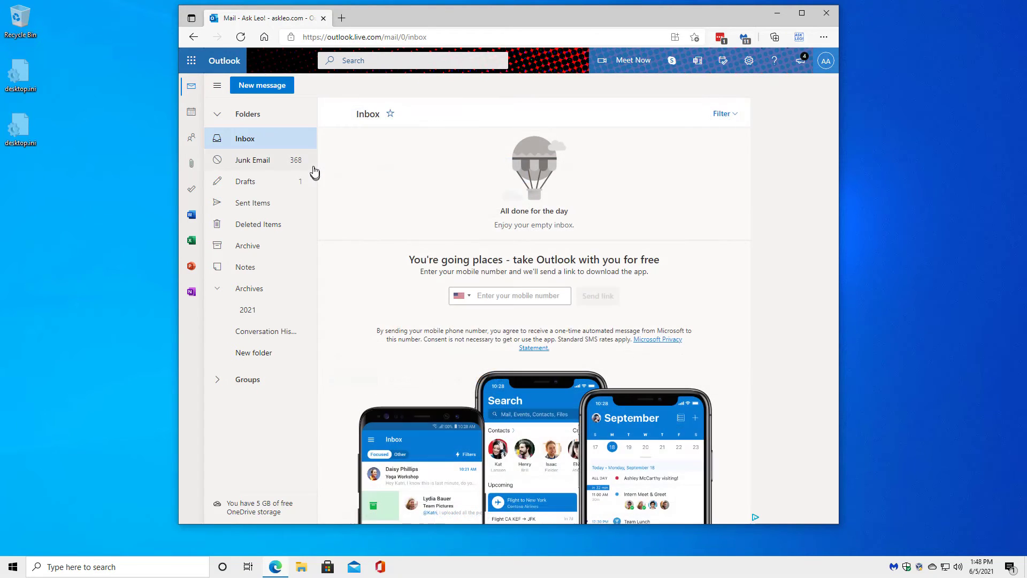
pyautogui.click(261, 85)
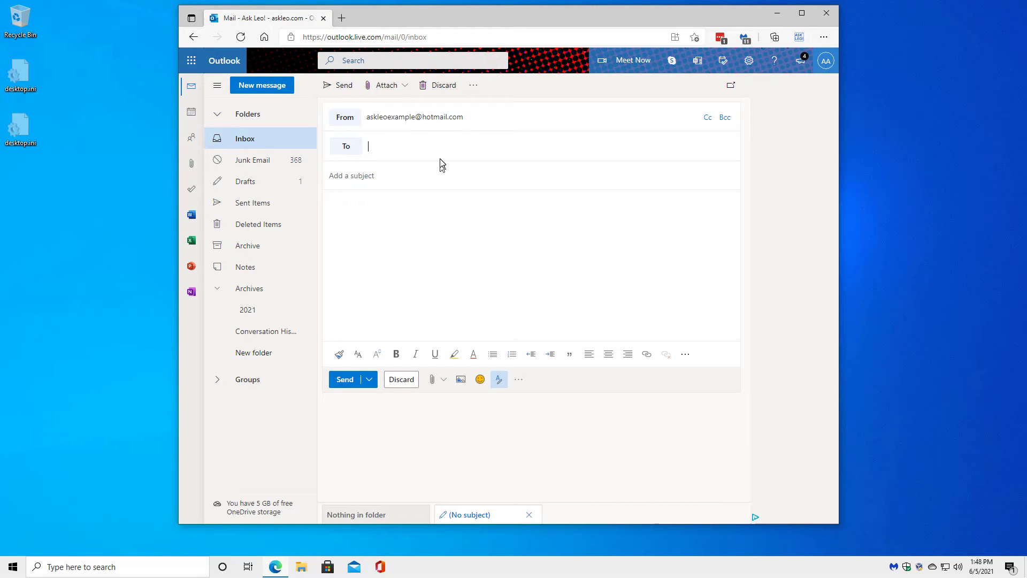
pyautogui.write('ask')
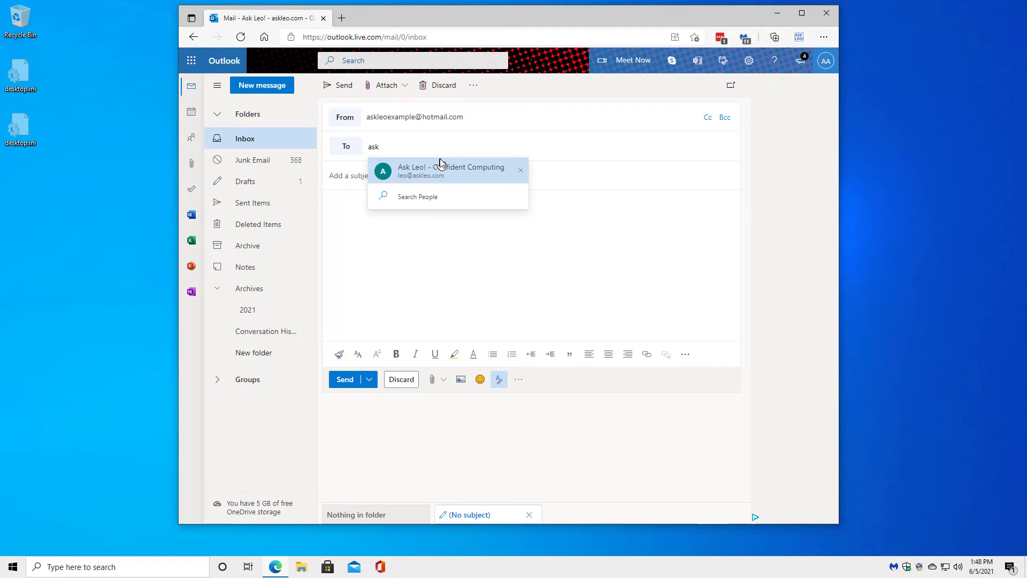